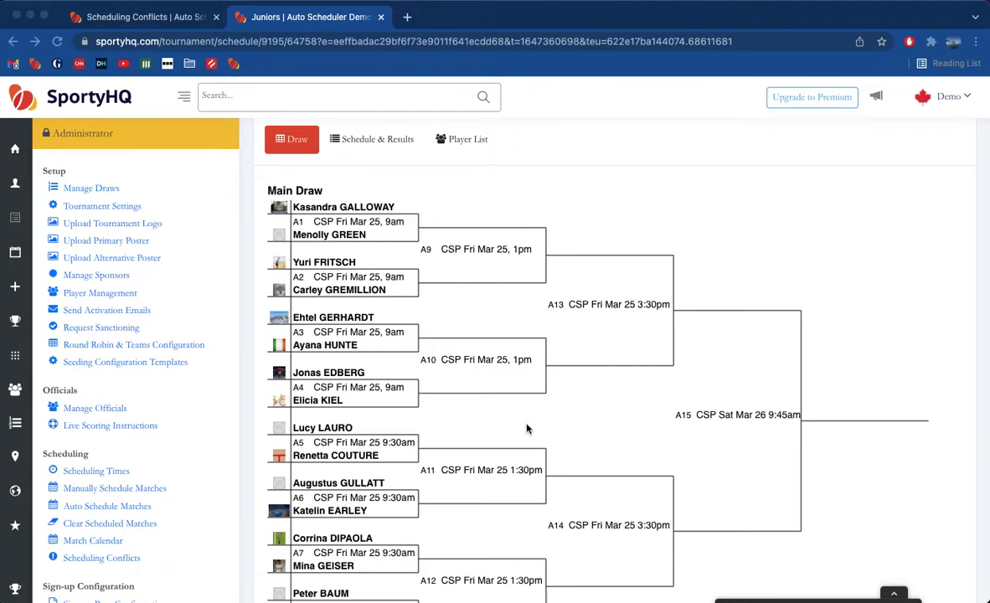
# Step: Open the Scheduling Conflicts report, which lists player issues on Friday 25 March
pyautogui.scroll(-2, 528, 429)
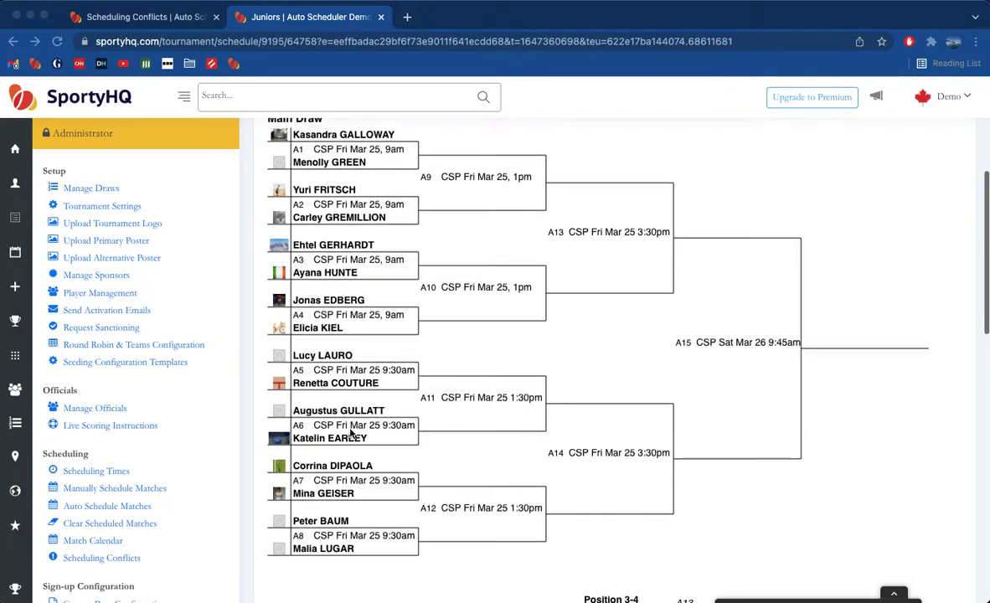
pyautogui.scroll(-3, 188, 428)
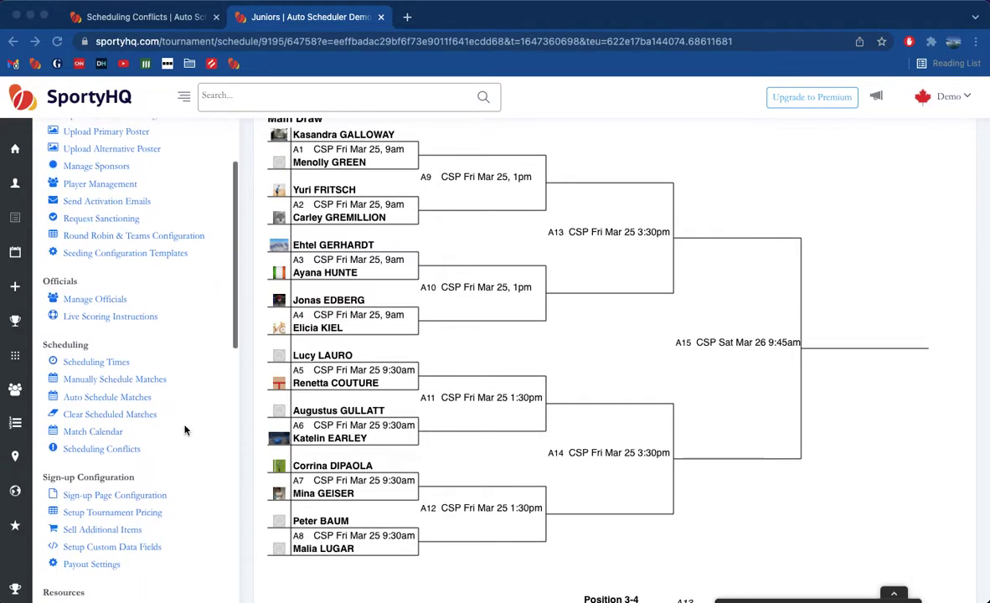
pyautogui.click(124, 449)
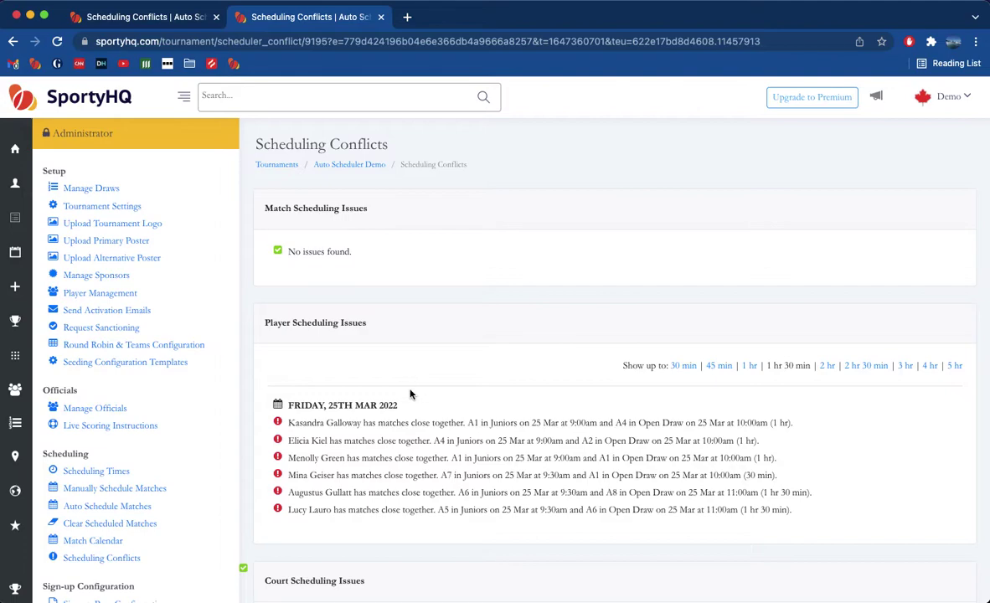
pyautogui.scroll(-2, 411, 396)
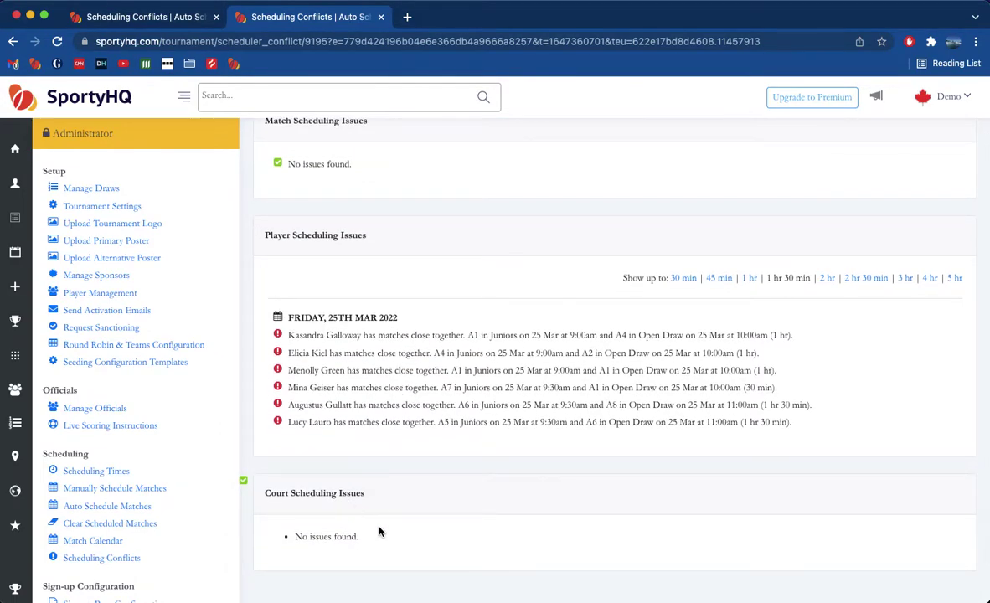
pyautogui.scroll(2, 545, 450)
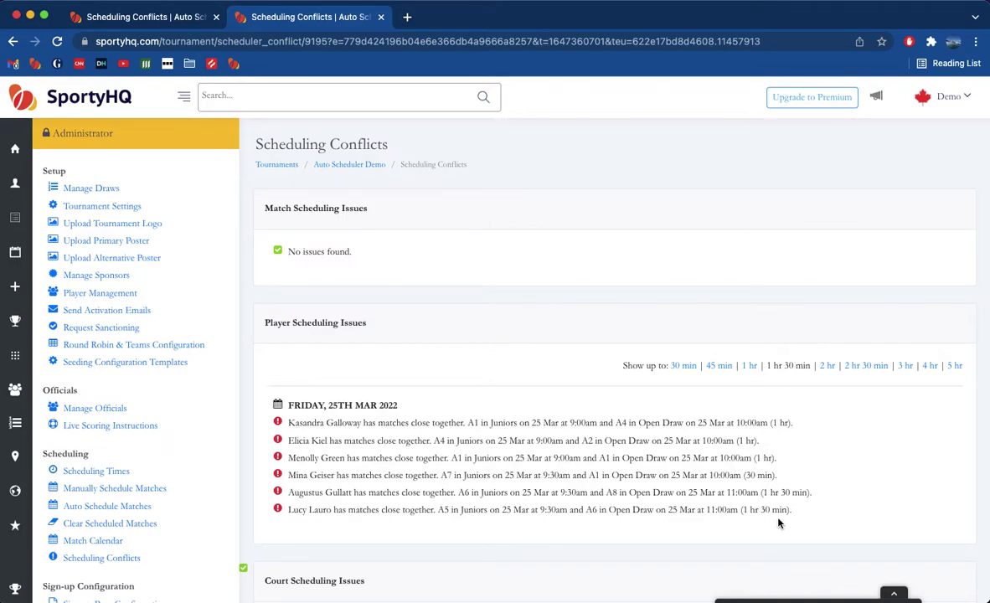
# Step: Try the 2 hr 30 min conflict window, then set Show up to back to 1 hr 30 min
pyautogui.click(871, 368)
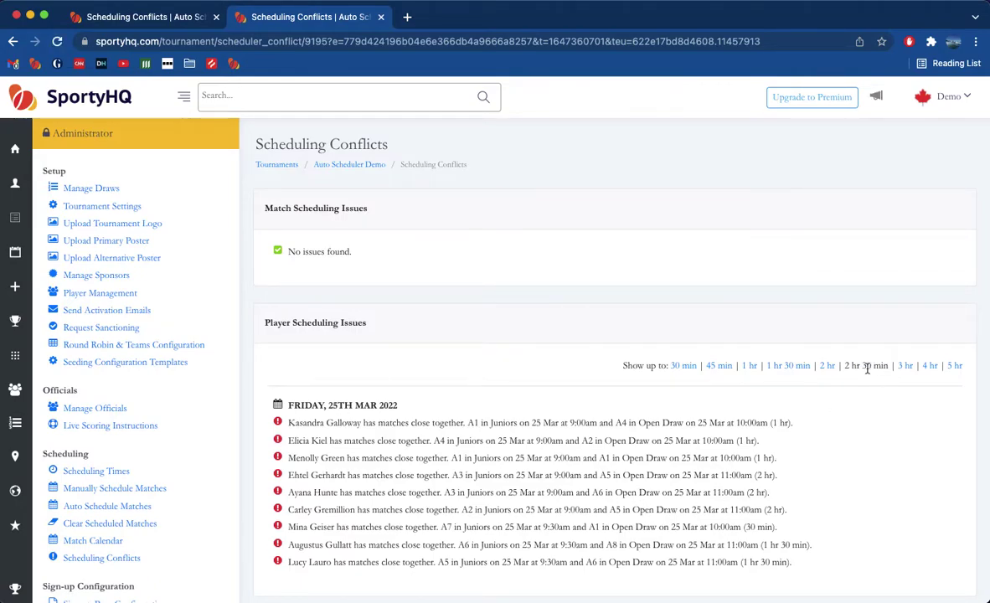
pyautogui.click(789, 367)
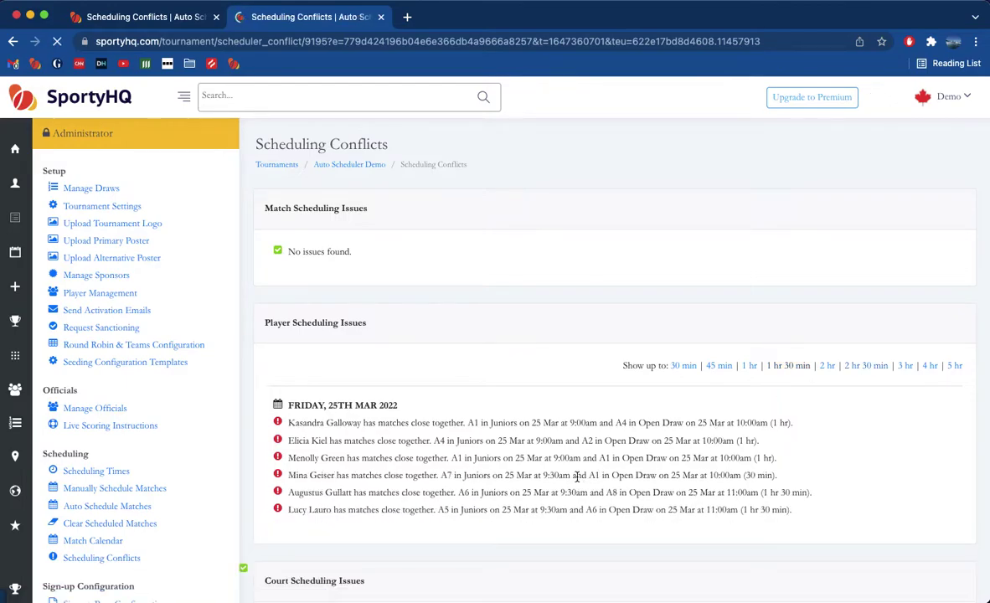
pyautogui.scroll(-1, 413, 485)
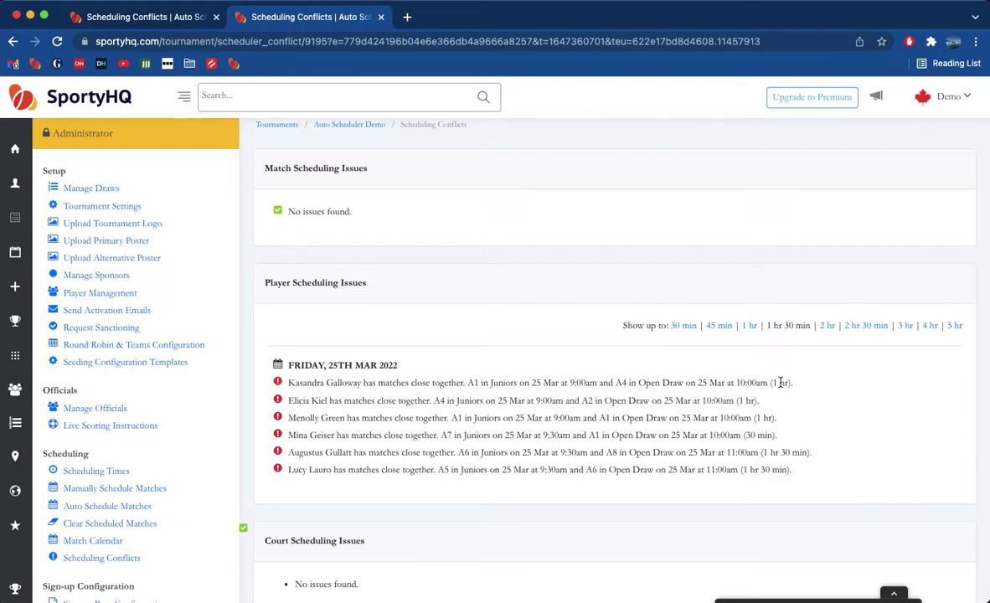
pyautogui.scroll(-2, 176, 469)
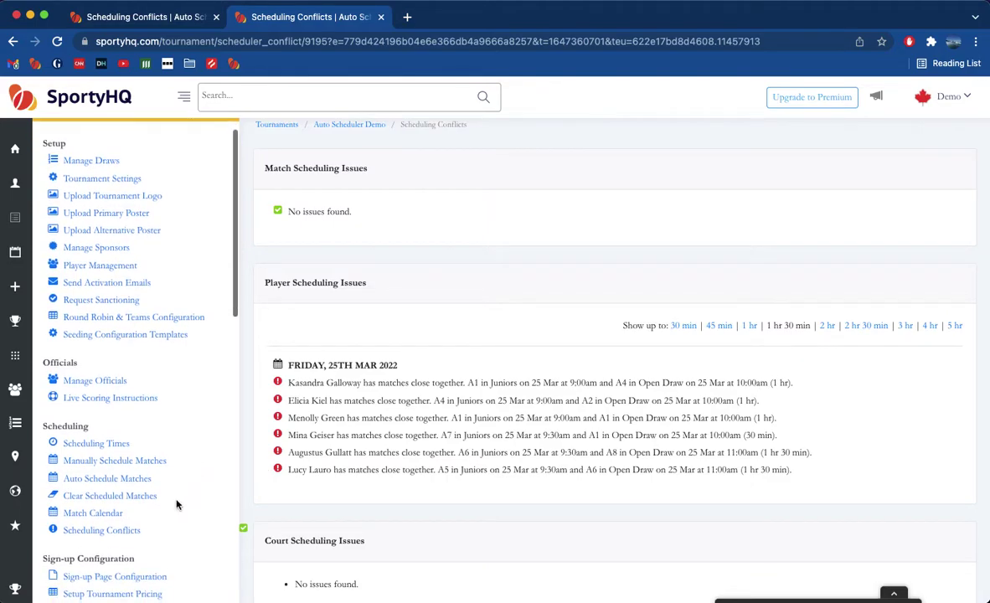
pyautogui.click(90, 513)
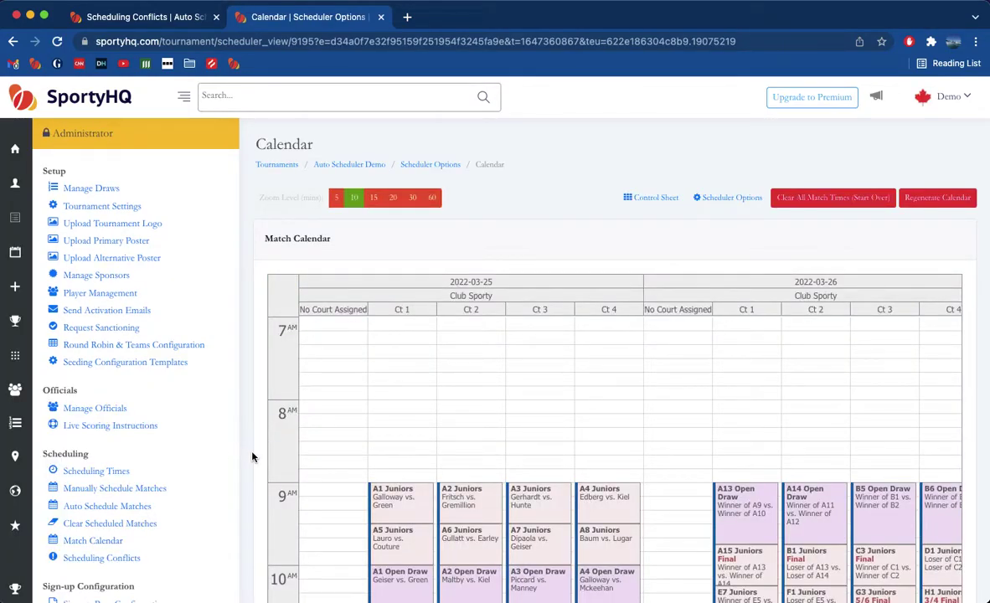
# Step: Switch the Match Calendar to 15-minute slots and review the compact 25 March court schedule
pyautogui.scroll(-3, 253, 456)
pyautogui.scroll(3, 253, 456)
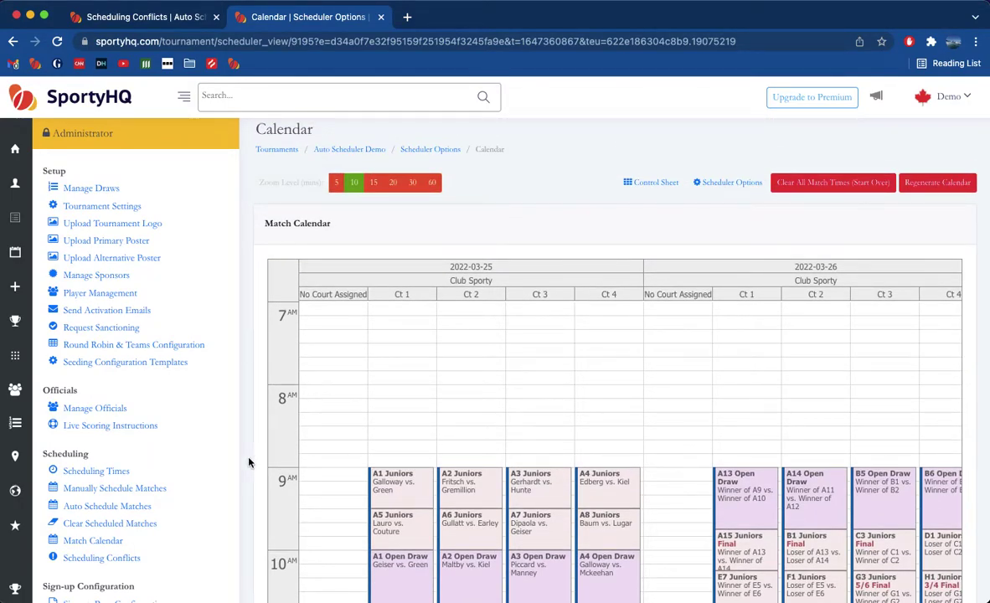
pyautogui.scroll(1, 283, 203)
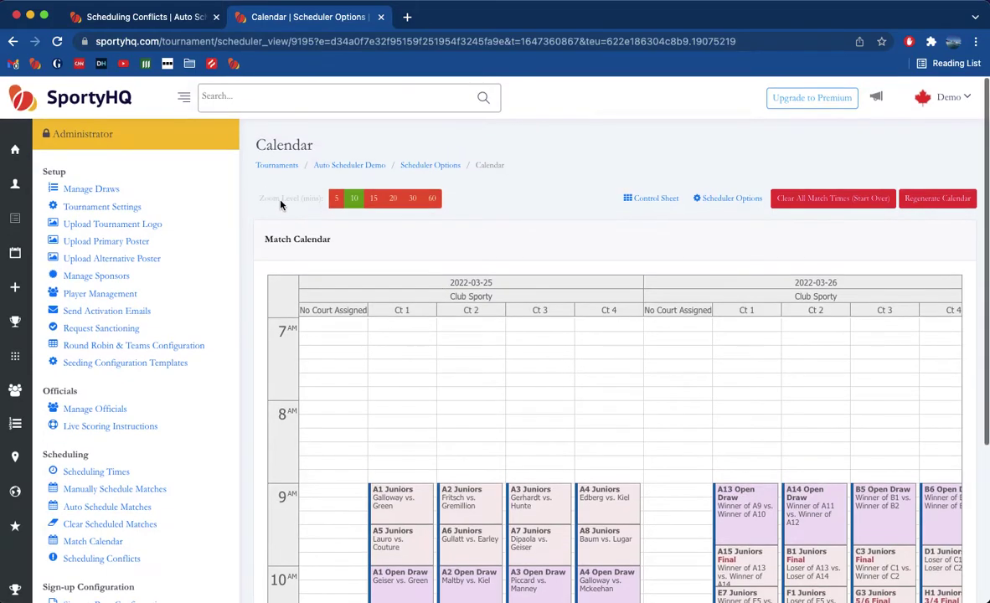
pyautogui.click(377, 199)
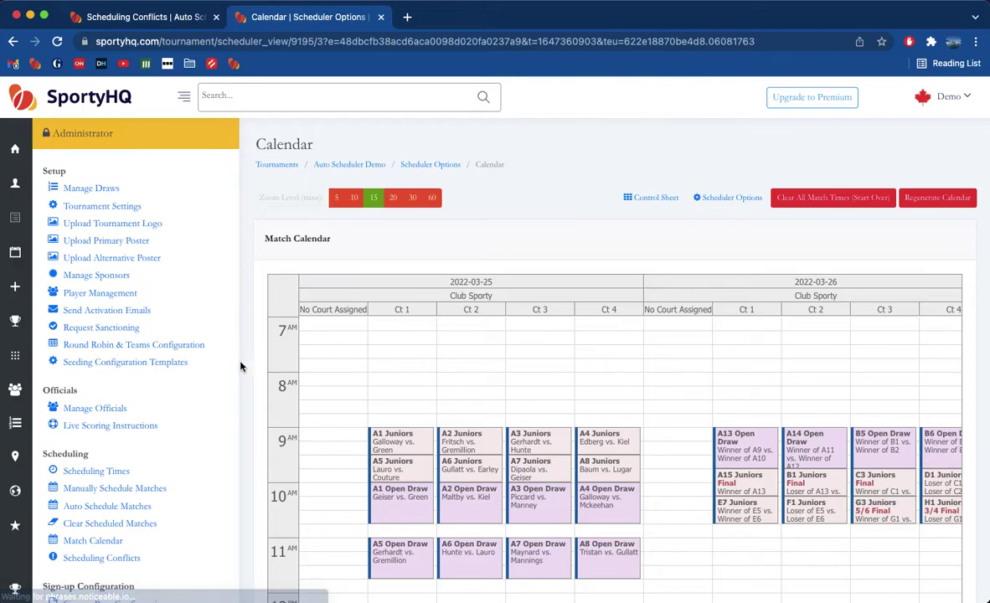
pyautogui.scroll(-3, 251, 366)
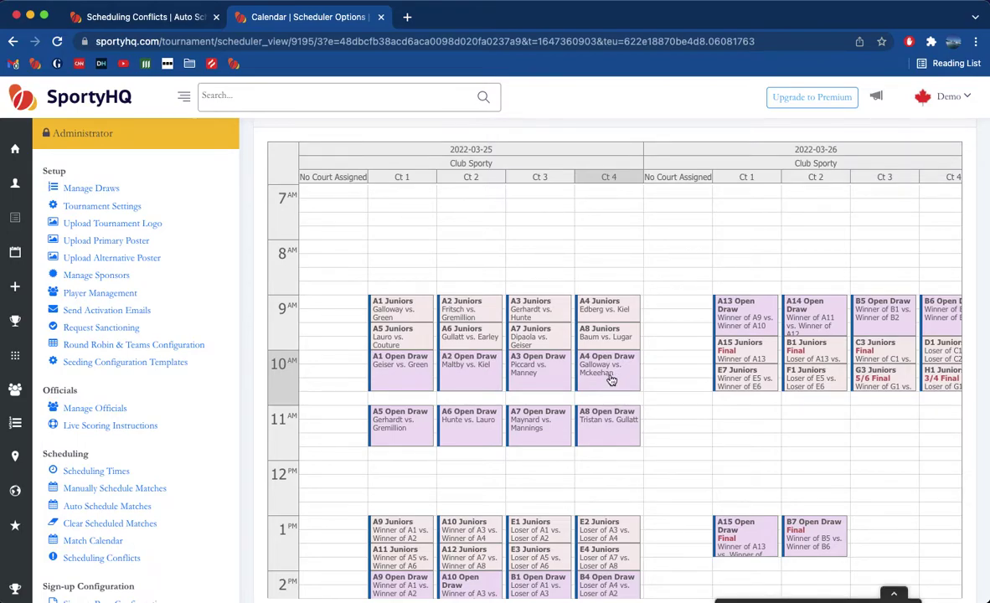
pyautogui.scroll(-2, 610, 377)
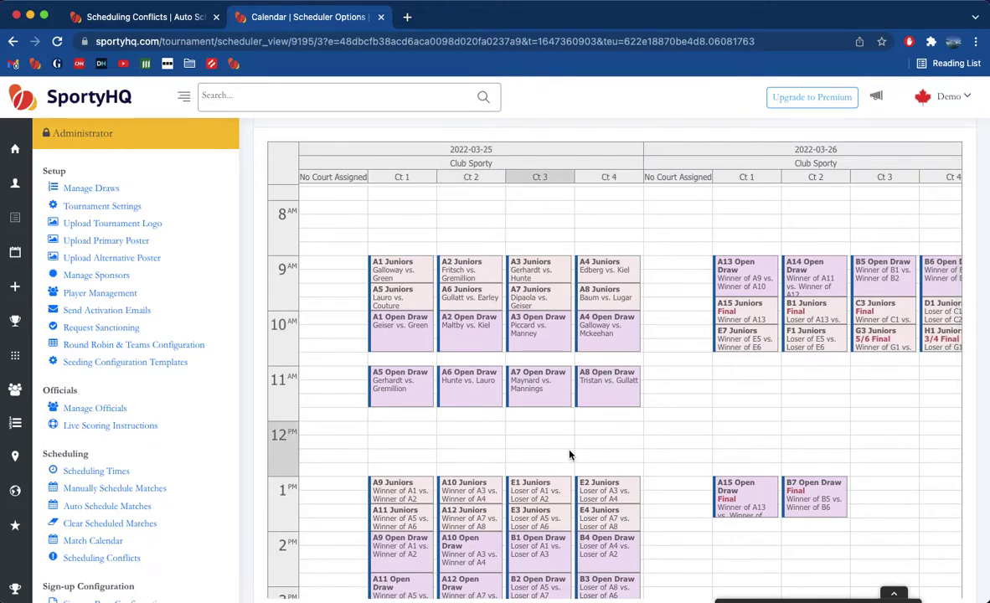
# Step: Move the A4 Open Draw match to 12 PM on Ct 4 and refresh the conflicts report
pyautogui.moveTo(608, 338); pyautogui.dragTo(604, 457)
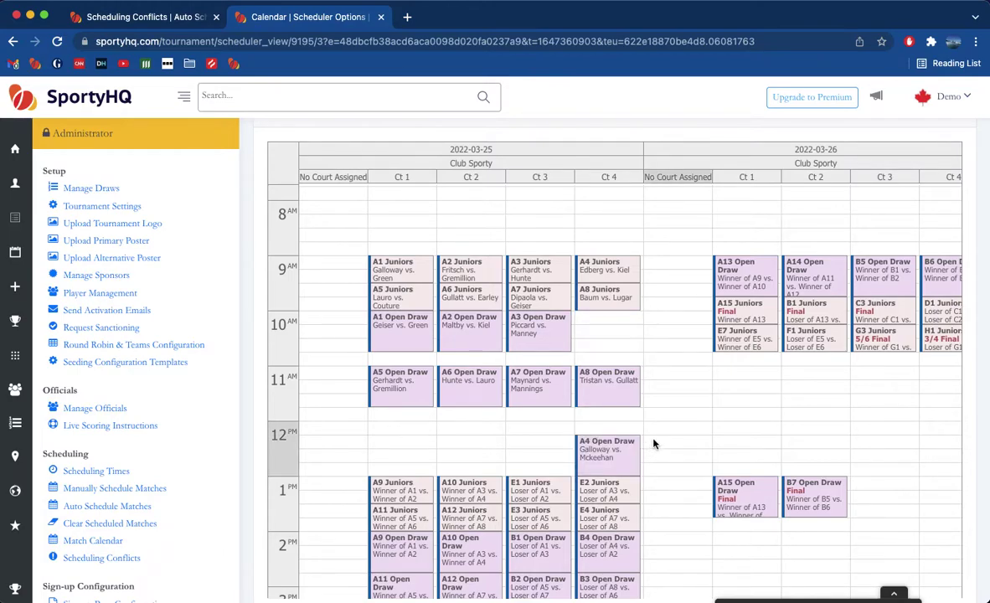
pyautogui.click(159, 19)
pyautogui.press('super+r')
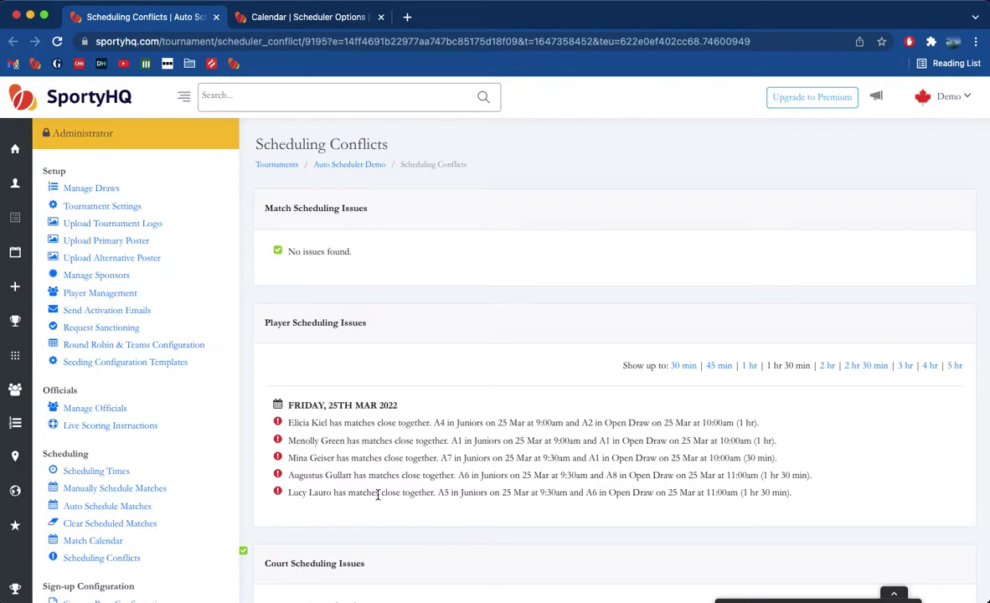
pyautogui.click(283, 18)
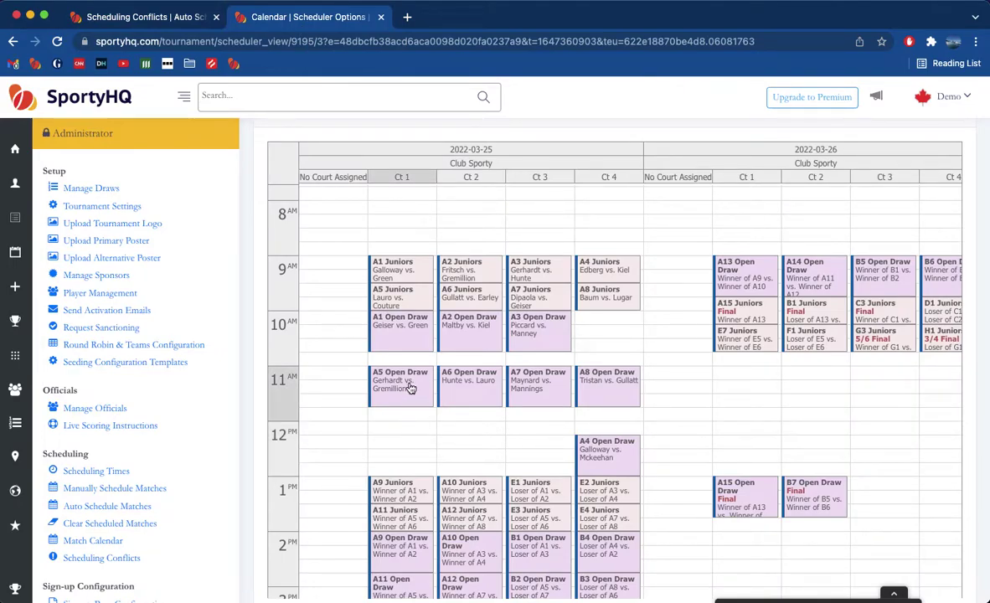
# Step: Move A1 Open Draw to 12 PM on Ct 1 and recheck conflicts, now three player issues
pyautogui.moveTo(409, 387)
pyautogui.mouseDown()
pyautogui.moveTo(400, 323)
pyautogui.moveTo(402, 439)
pyautogui.mouseUp()
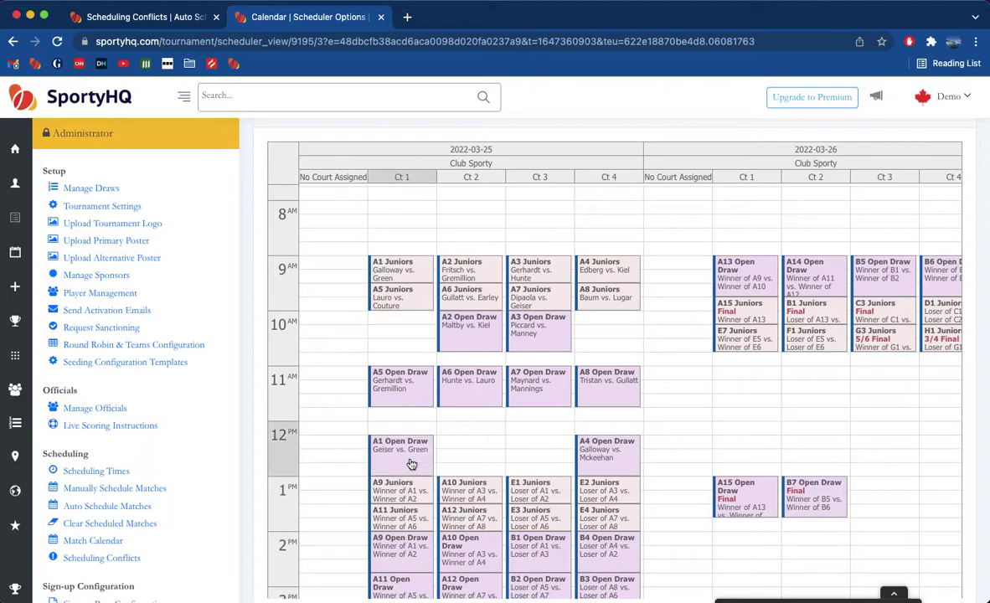
pyautogui.click(136, 17)
pyautogui.press('super+r')
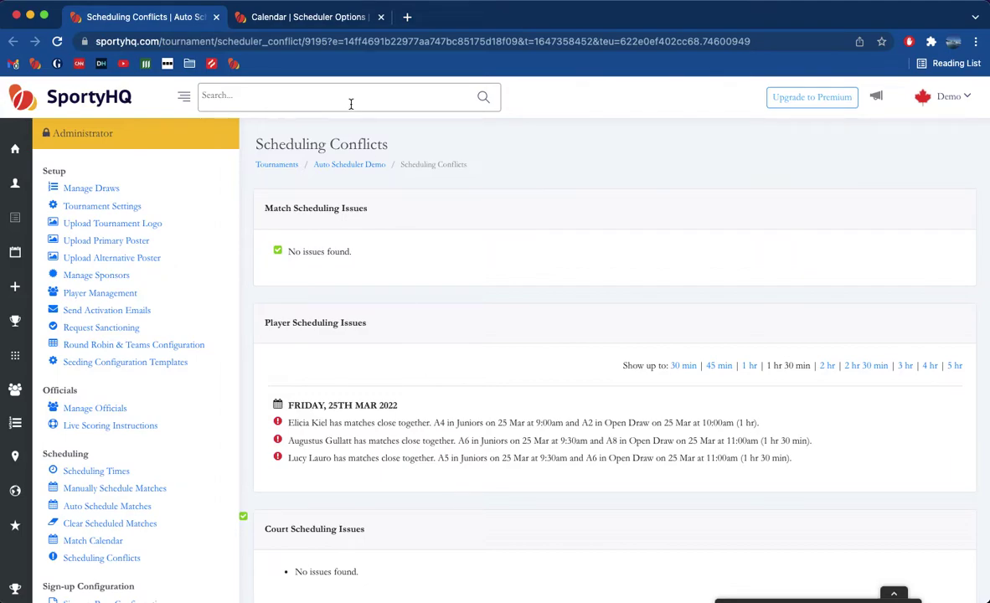
pyautogui.click(307, 18)
# Step: Move A2 and A3 Open Draw to 12 PM on Ct 2 and Ct 3, then shift A5 to 11:30
pyautogui.moveTo(464, 381)
pyautogui.mouseDown()
pyautogui.moveTo(469, 309)
pyautogui.moveTo(467, 452)
pyautogui.mouseUp()
pyautogui.moveTo(529, 344)
pyautogui.mouseDown()
pyautogui.moveTo(536, 381)
pyautogui.moveTo(521, 462)
pyautogui.mouseUp()
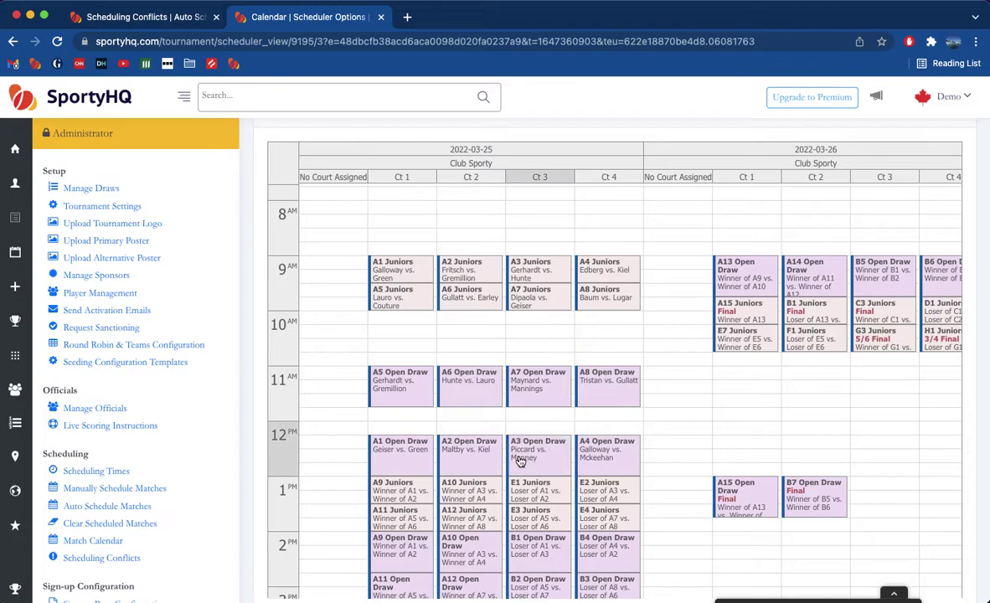
pyautogui.click(144, 17)
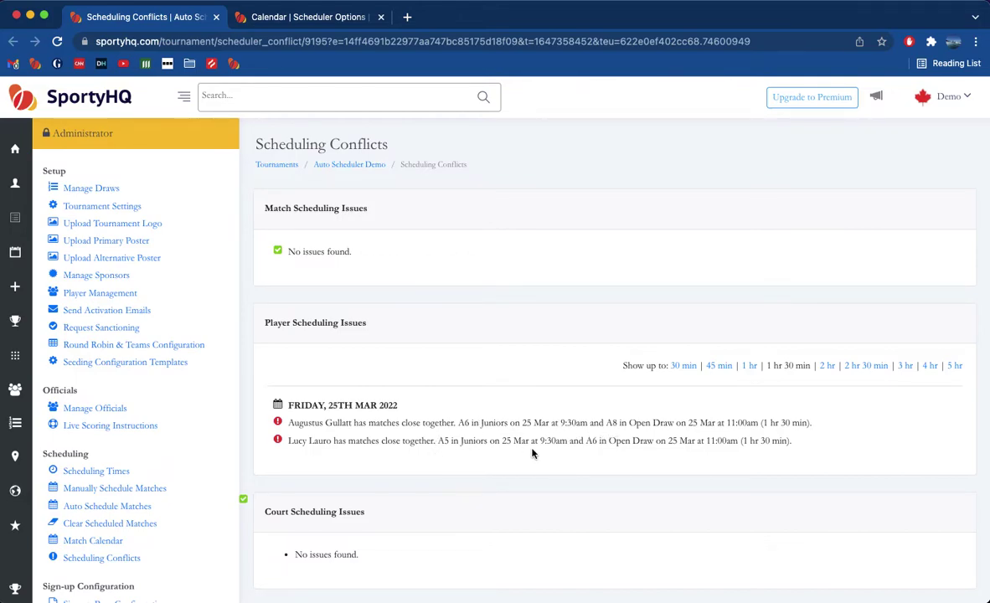
pyautogui.click(272, 20)
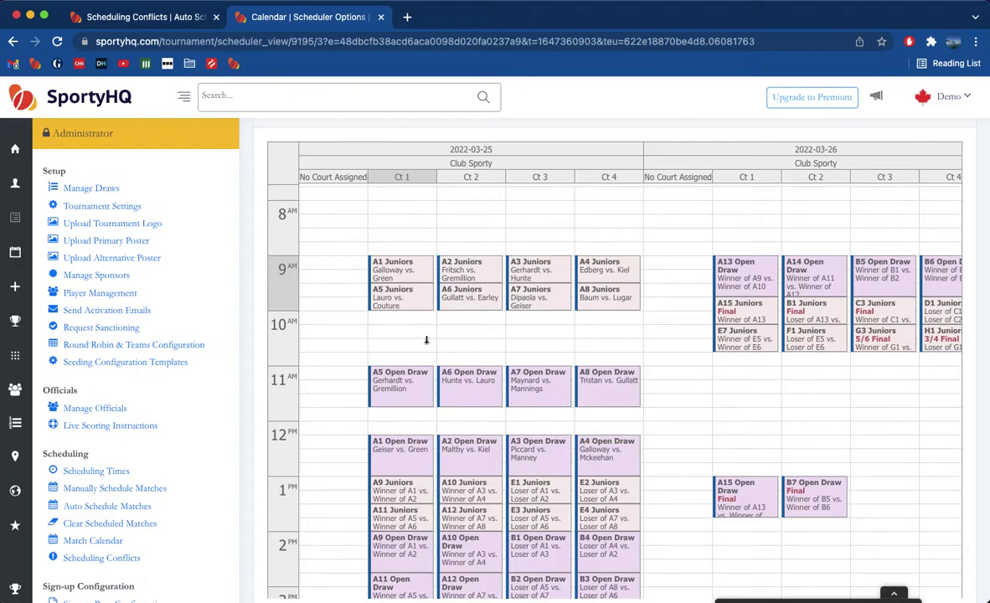
pyautogui.moveTo(410, 384)
pyautogui.mouseDown()
pyautogui.moveTo(411, 412)
pyautogui.moveTo(596, 419)
pyautogui.mouseUp()
# Step: Refresh the Scheduling Conflicts report to confirm no player issues, then return to the calendar
pyautogui.click(146, 17)
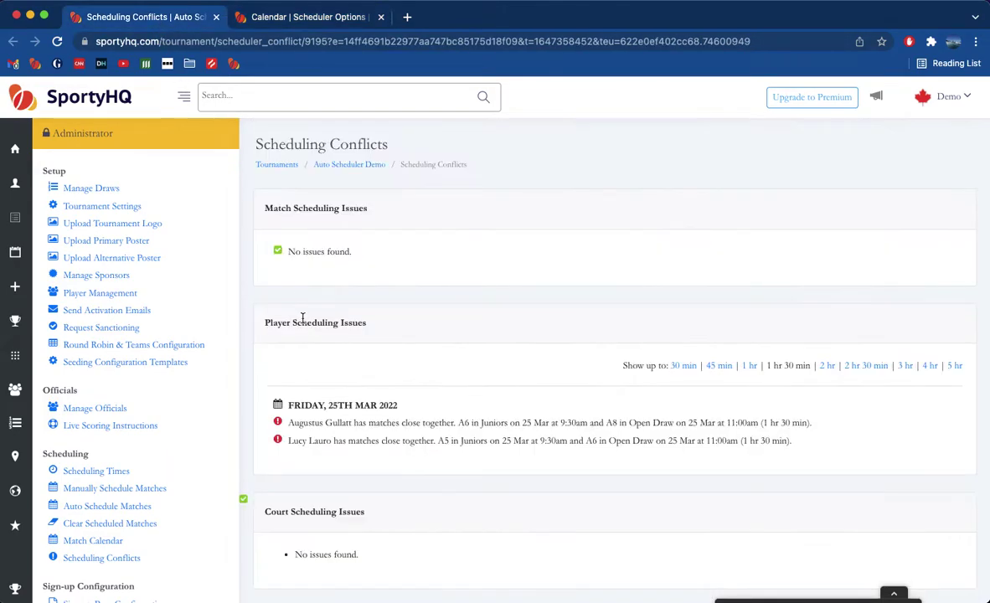
pyautogui.press('super+r')
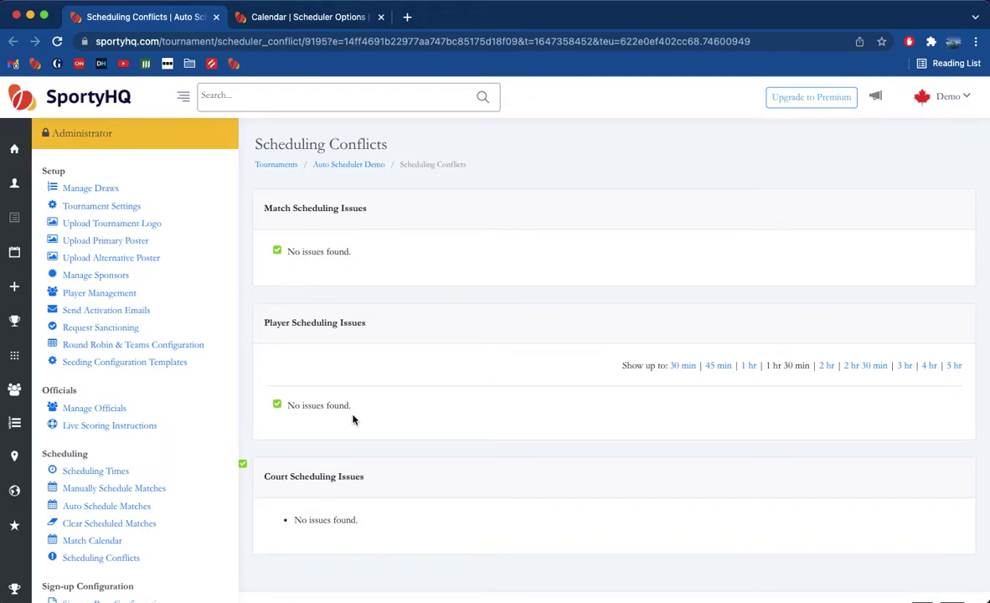
pyautogui.hotkey('ctrl', 'Tab')
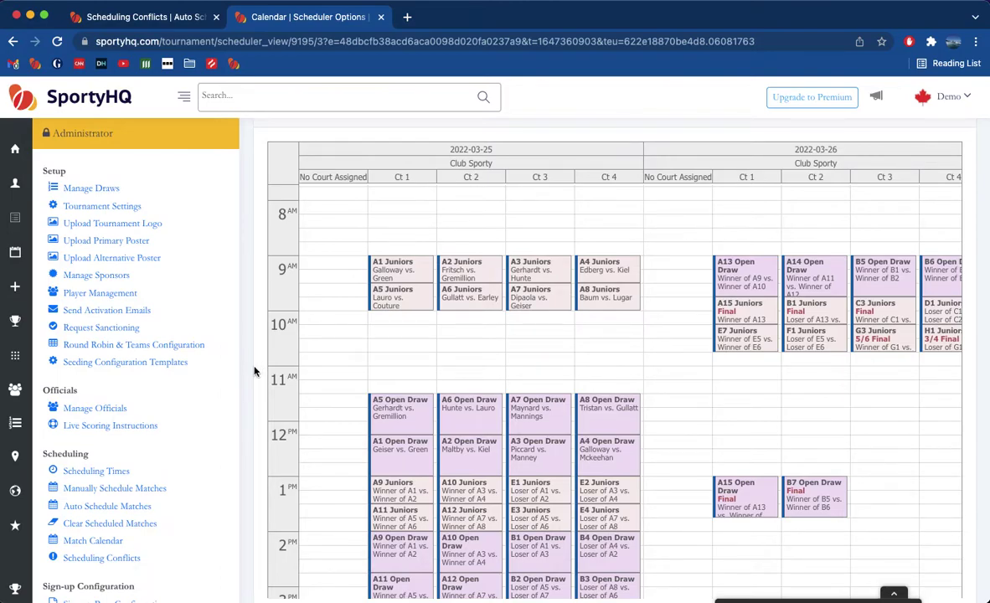
# Step: Move the A9 and A11 Juniors matches into No Court Assigned at 11:30
pyautogui.scroll(-3, 428, 373)
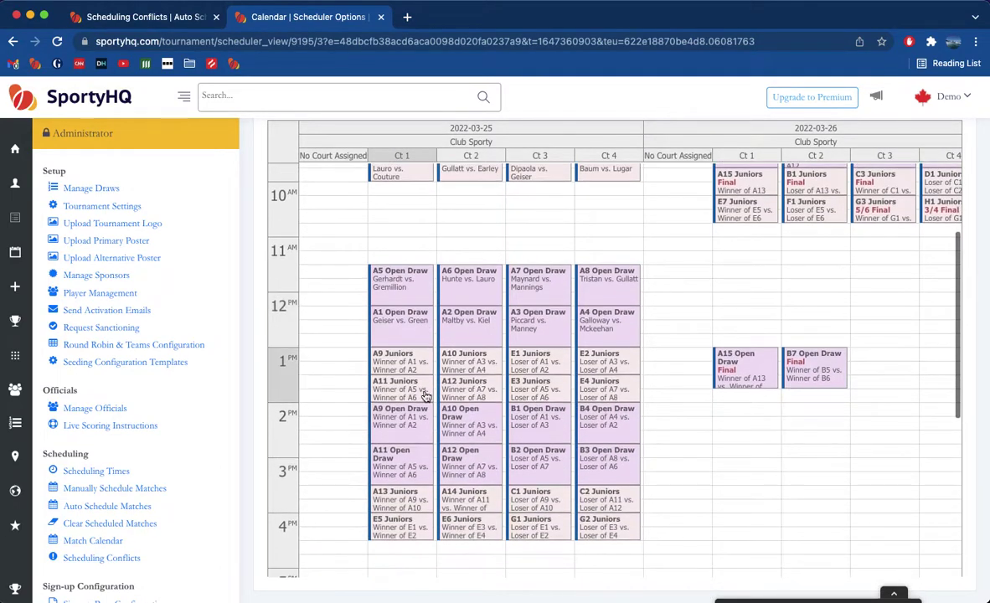
pyautogui.scroll(5, 423, 398)
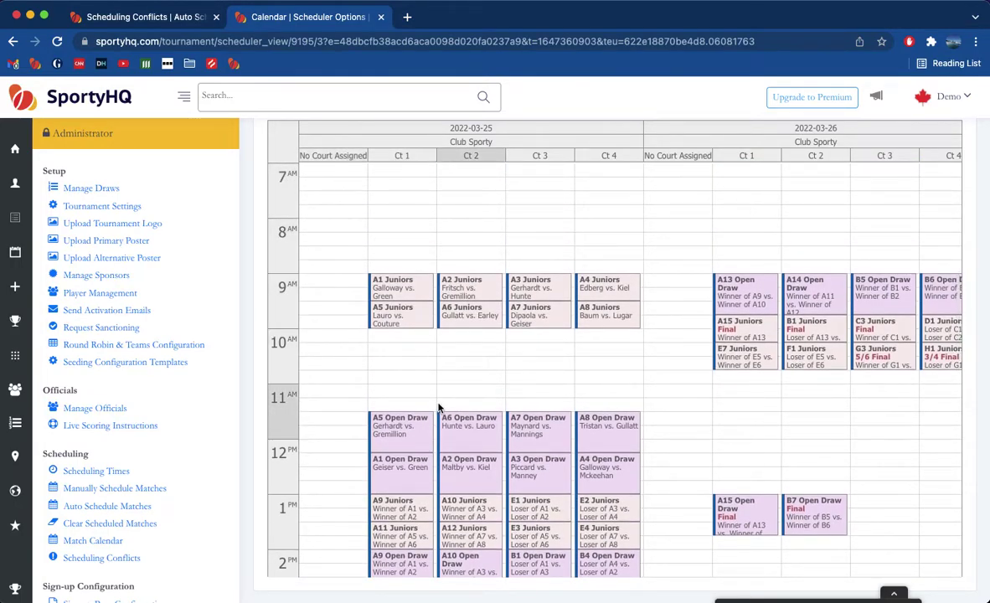
pyautogui.scroll(-1, 434, 414)
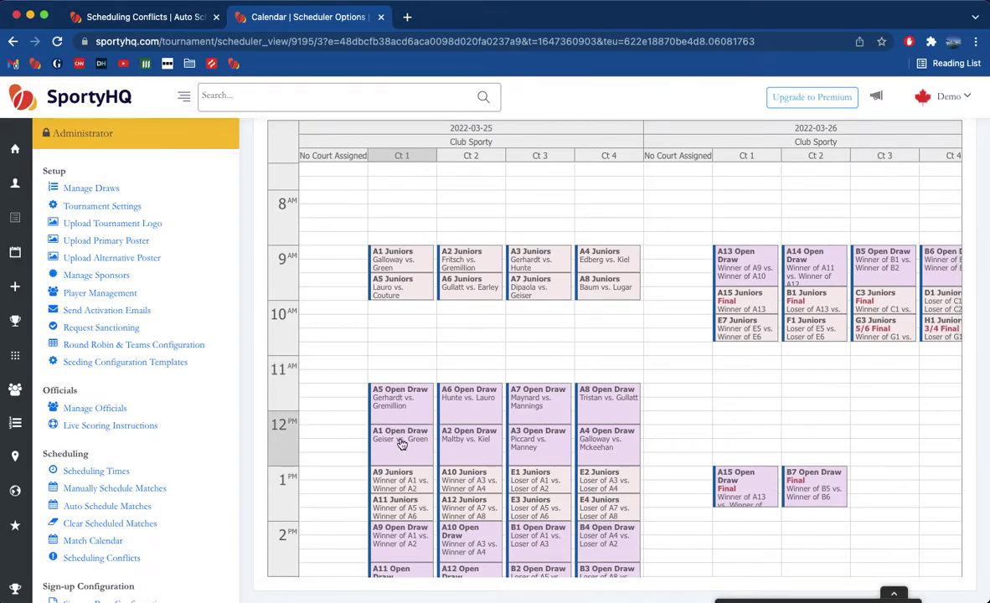
pyautogui.moveTo(402, 444)
pyautogui.mouseDown()
pyautogui.moveTo(375, 444)
pyautogui.moveTo(334, 411)
pyautogui.moveTo(342, 405)
pyautogui.moveTo(340, 431)
pyautogui.mouseUp()
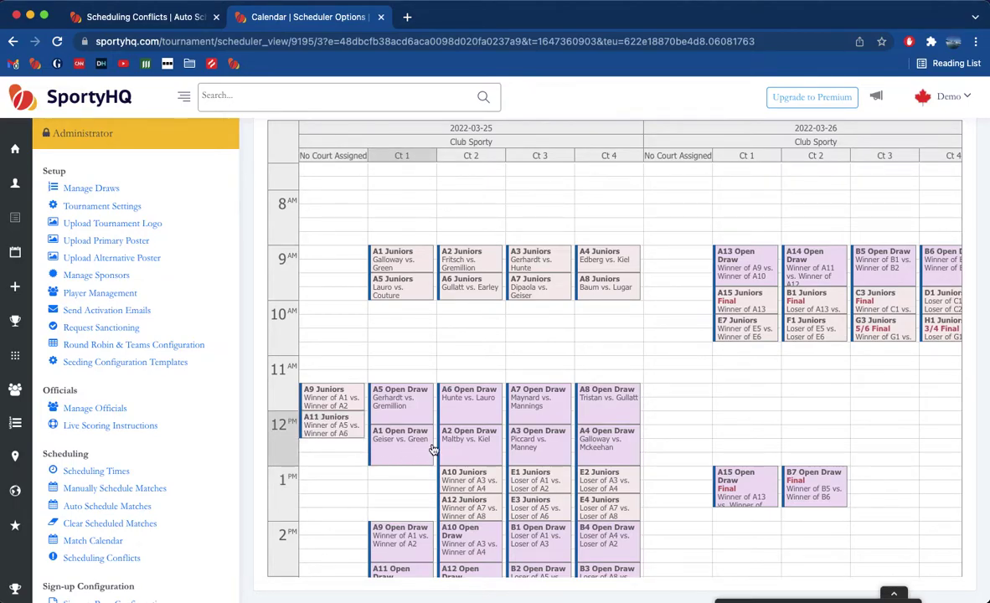
# Step: Move the B7 Open Draw Final to Ct 3 at 1 PM
pyautogui.hscroll(2, 433, 449)
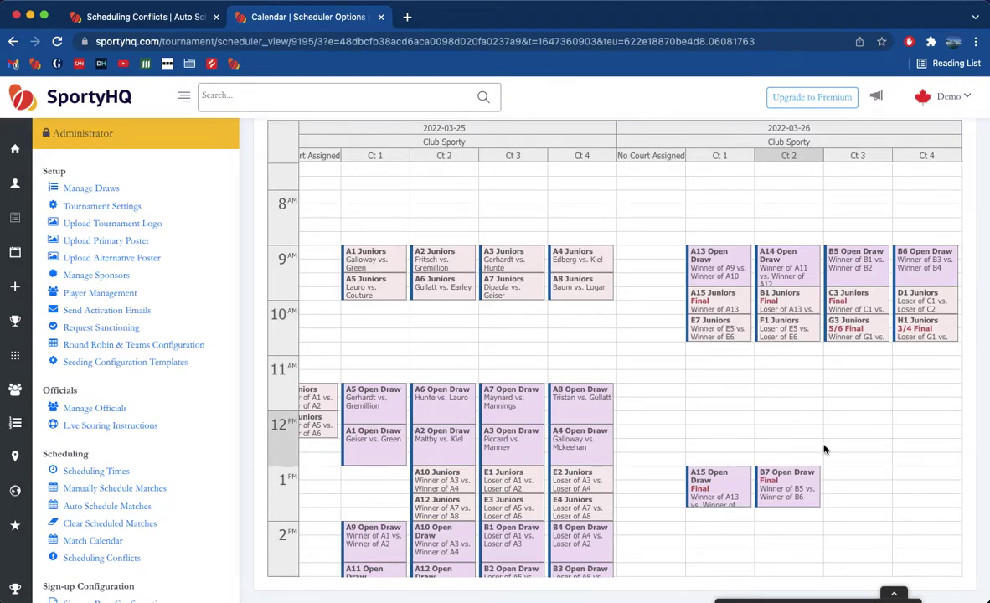
pyautogui.scroll(1, 824, 450)
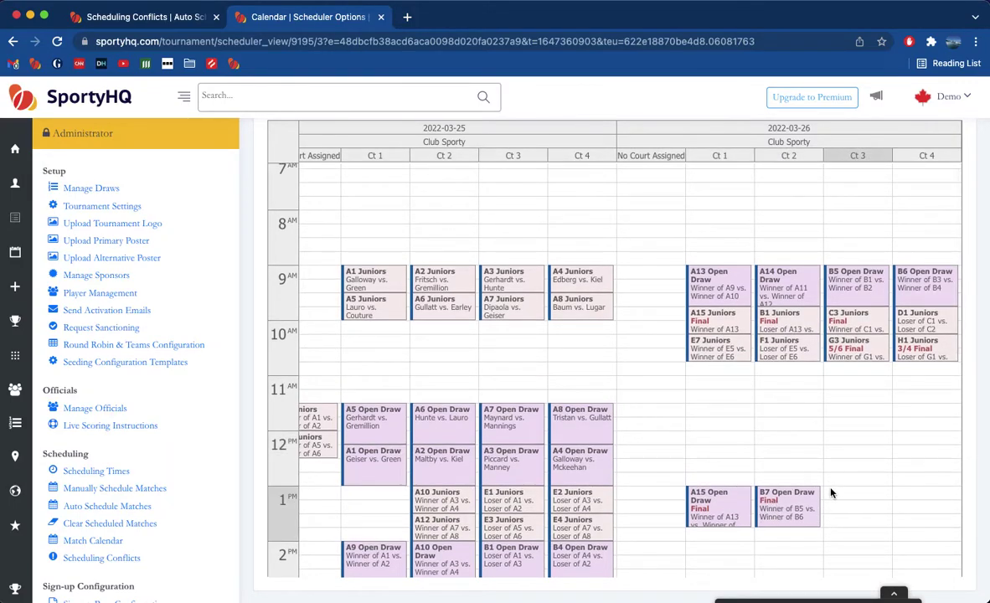
pyautogui.moveTo(796, 514); pyautogui.dragTo(855, 509)
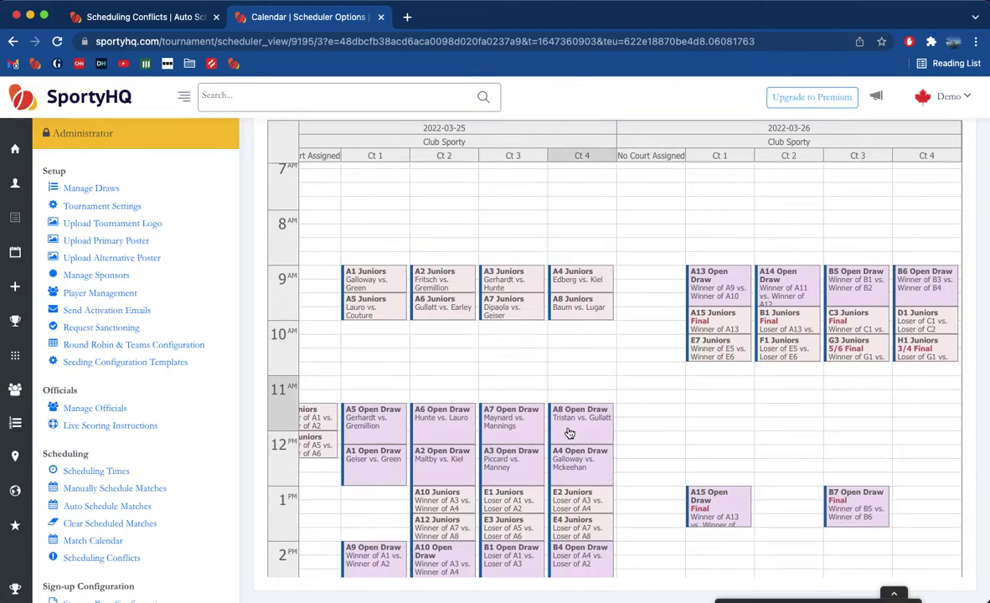
# Step: Open the Control Sheet for Fri 25 Mar from the Resources sidebar
pyautogui.hscroll(-2, 558, 396)
pyautogui.scroll(3, 249, 368)
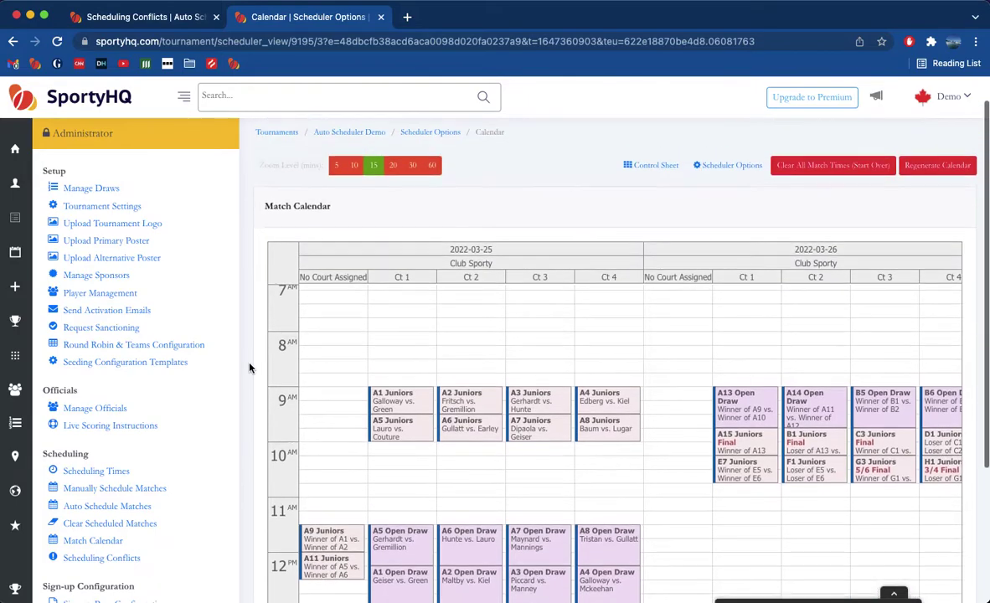
pyautogui.scroll(-5, 248, 368)
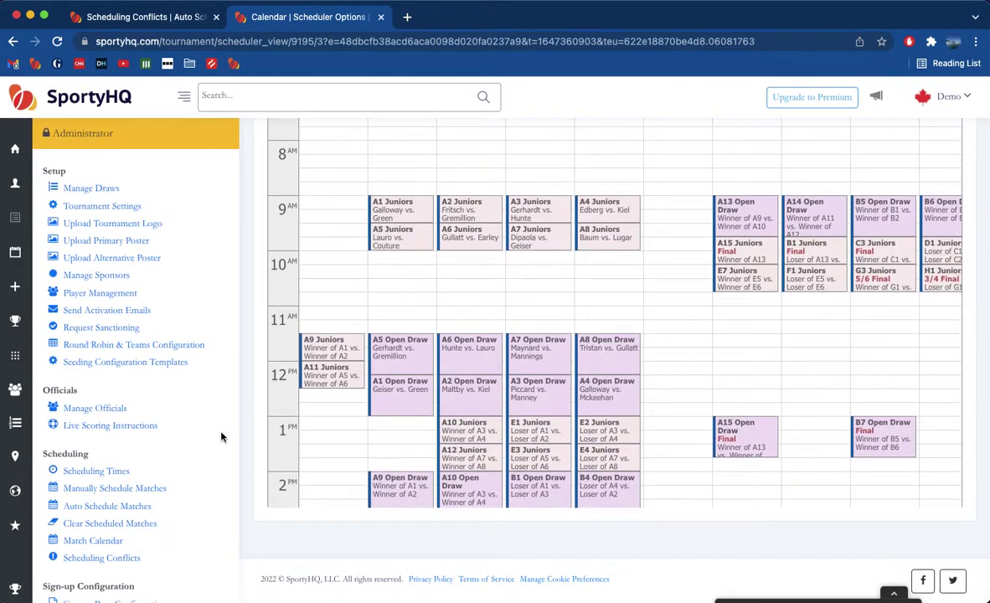
pyautogui.scroll(-5, 220, 435)
pyautogui.scroll(-2, 215, 434)
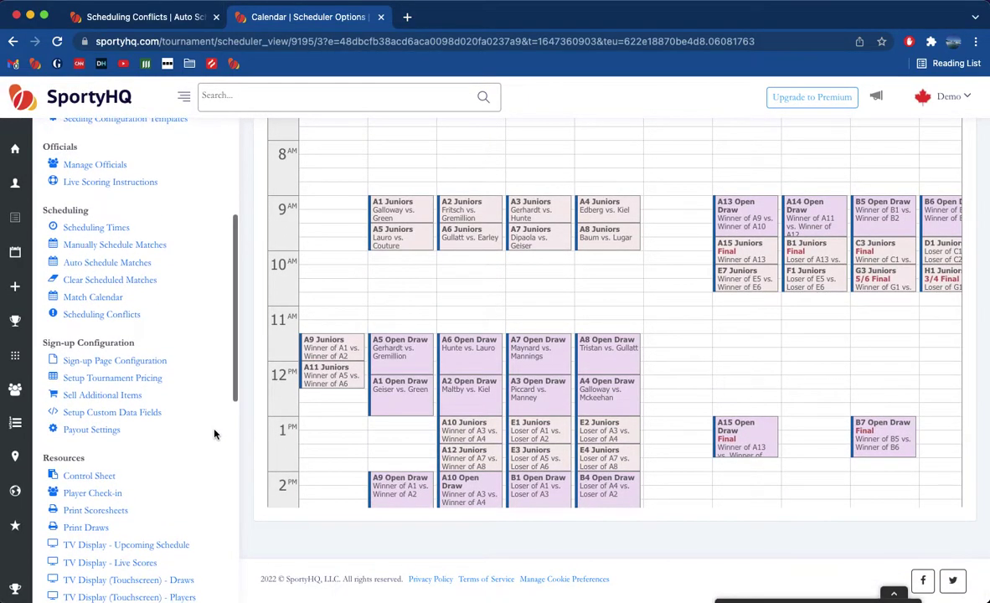
pyautogui.click(103, 476)
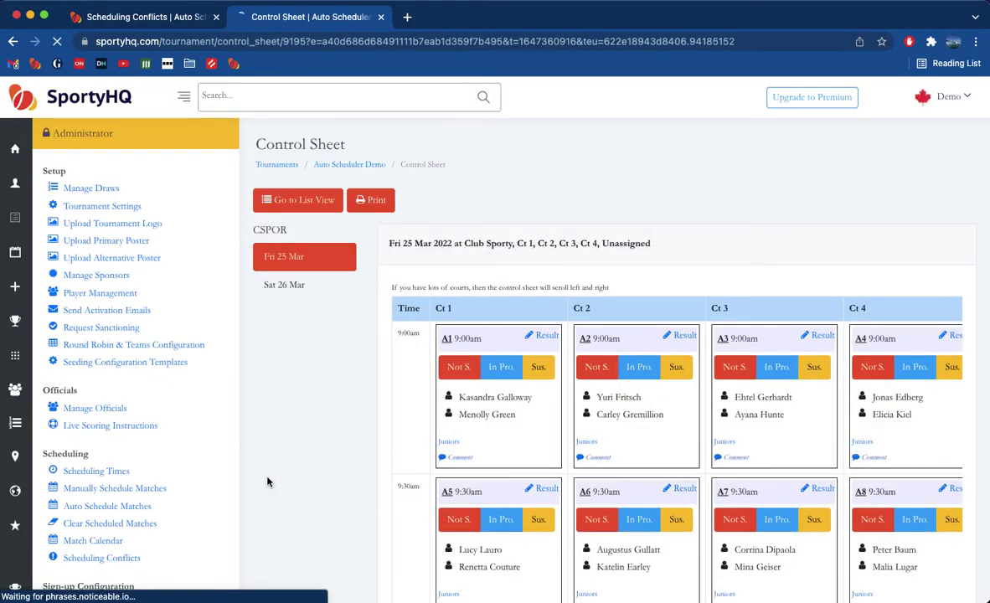